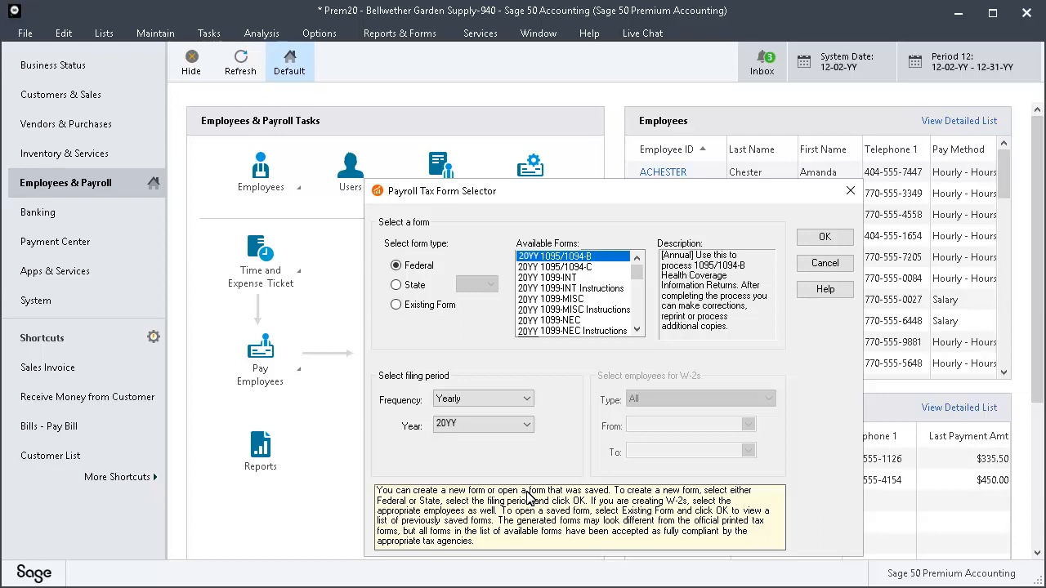
Open the federal 20YY 940 Report for the yearly filing period of 20YY
{"action": "scroll", "coordinate": [400, 269], "scroll_direction": "down", "scroll_amount": 1}
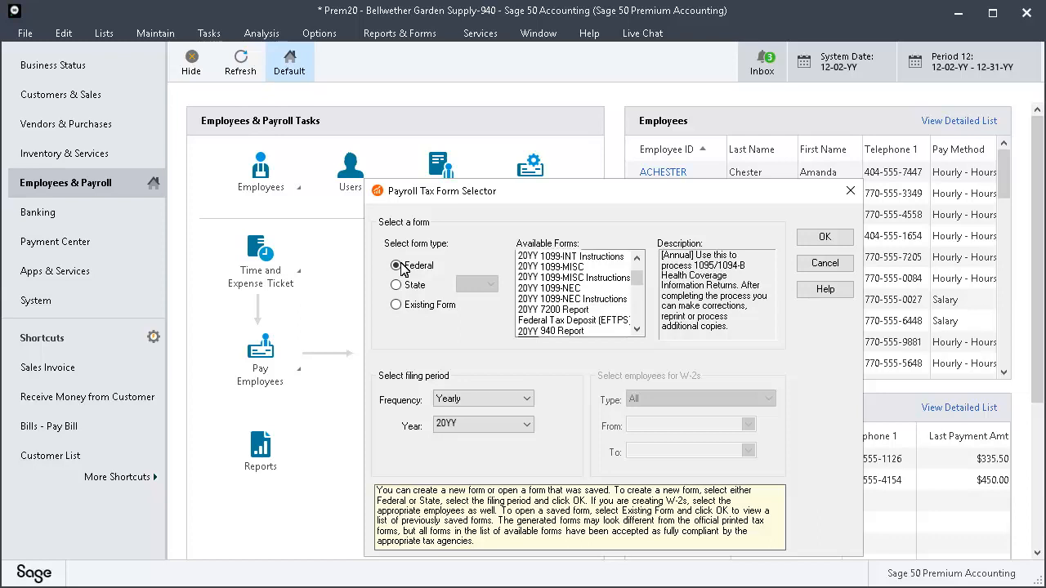
{"action": "left_click", "coordinate": [526, 333]}
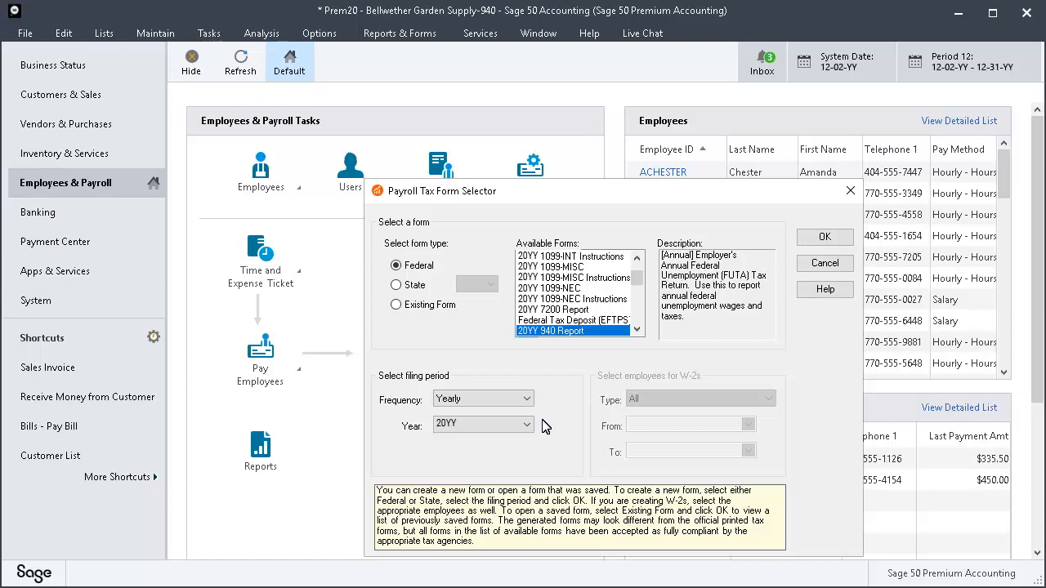
{"action": "left_click", "coordinate": [820, 240]}
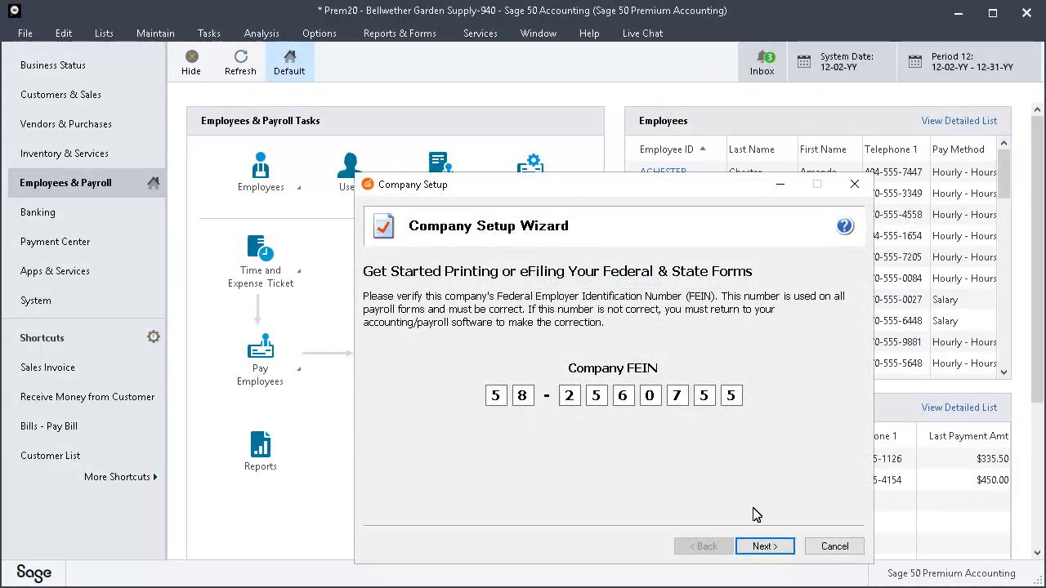
Complete the company setup wizard with a single payroll data file and filing for own company, accepting the FEIN, company information and state and local tax items
{"action": "left_click", "coordinate": [758, 547]}
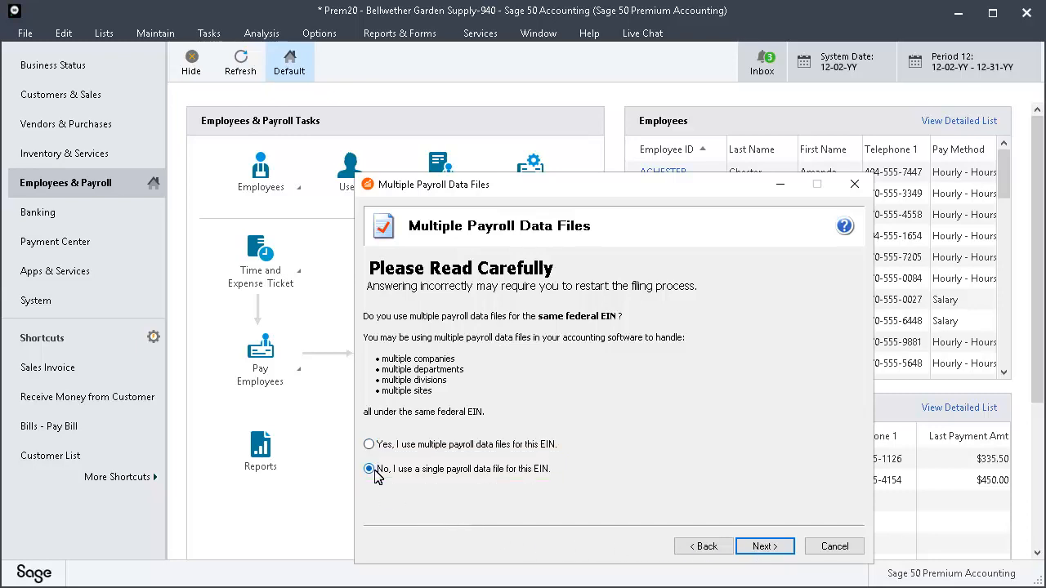
{"action": "left_click", "coordinate": [753, 548]}
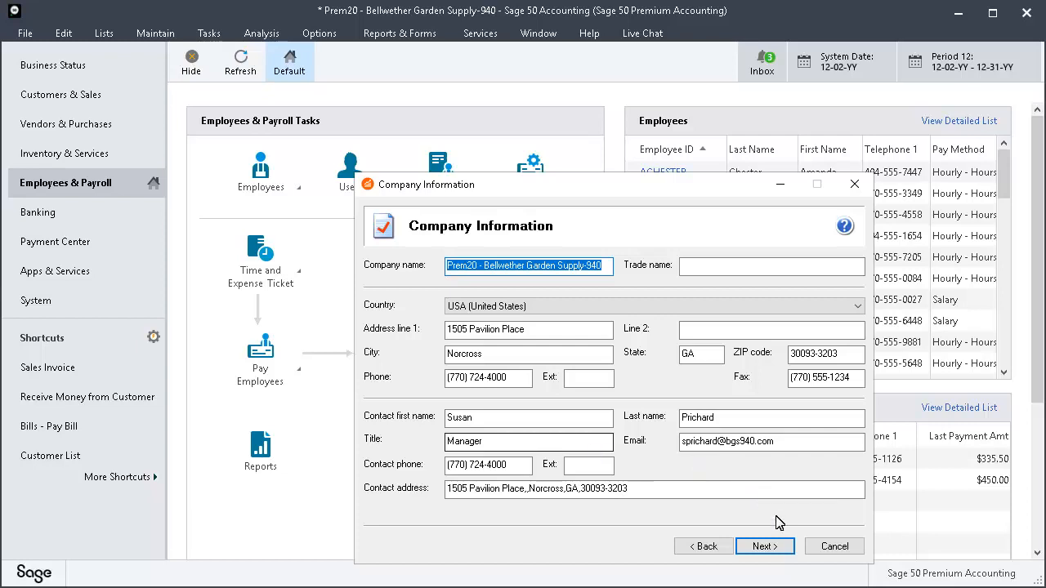
{"action": "left_click", "coordinate": [781, 549]}
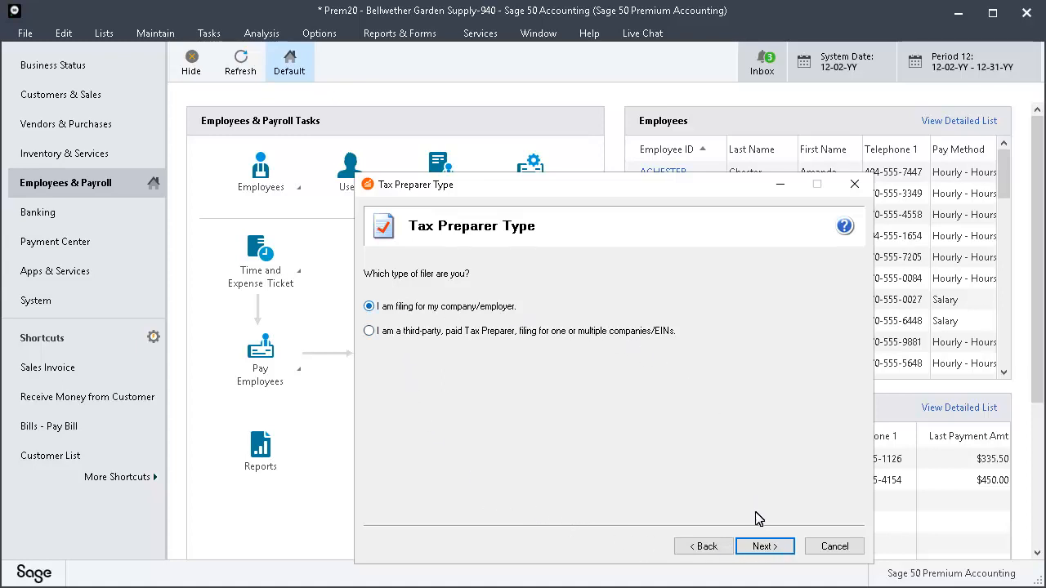
{"action": "left_click", "coordinate": [761, 546]}
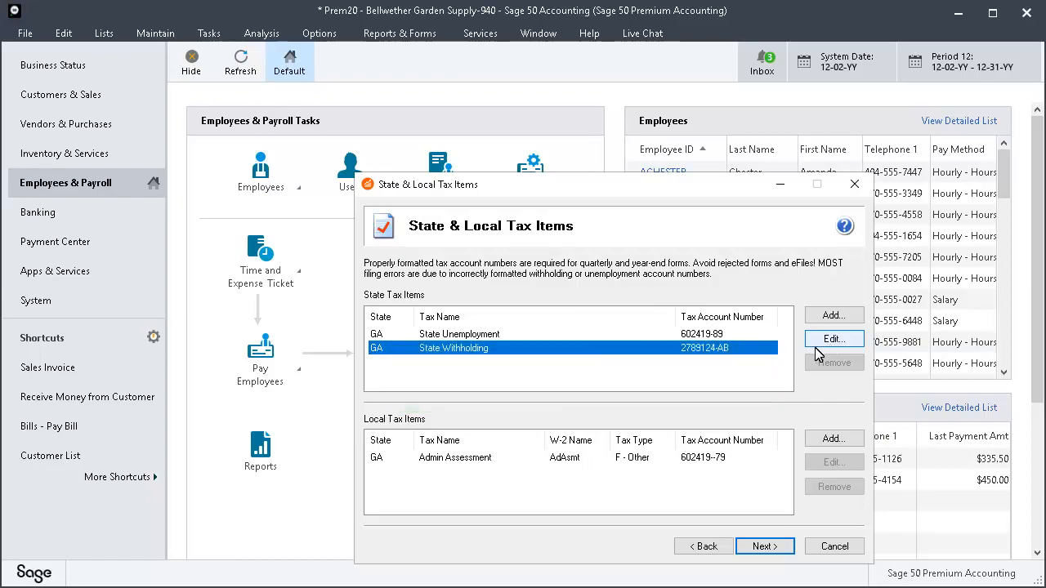
{"action": "left_click", "coordinate": [771, 546]}
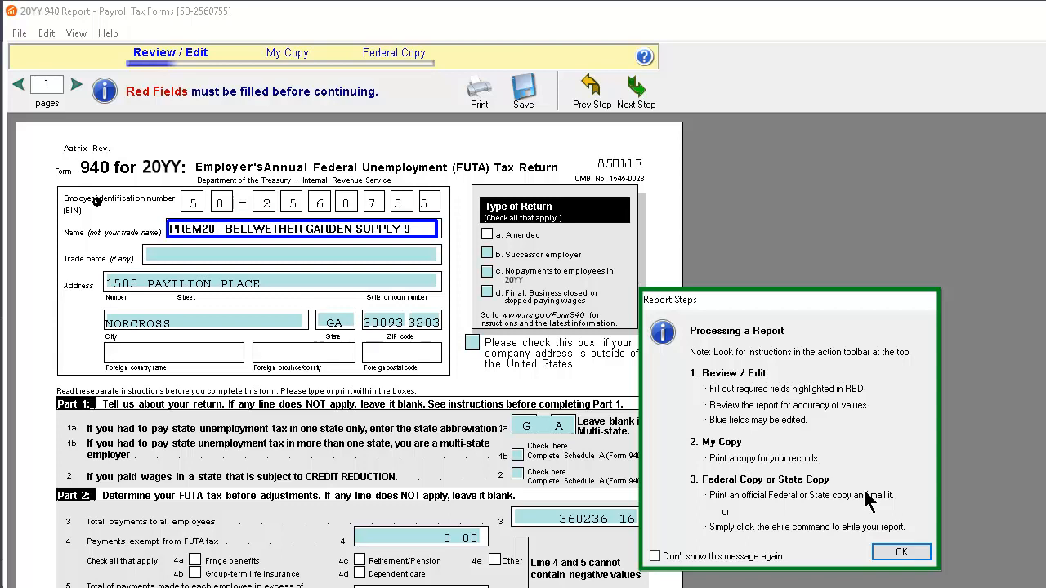
Dismiss the opening notices and enter 1673.52 on line 13 as the FUTA tax deposited for the year
{"action": "left_click", "coordinate": [882, 557]}
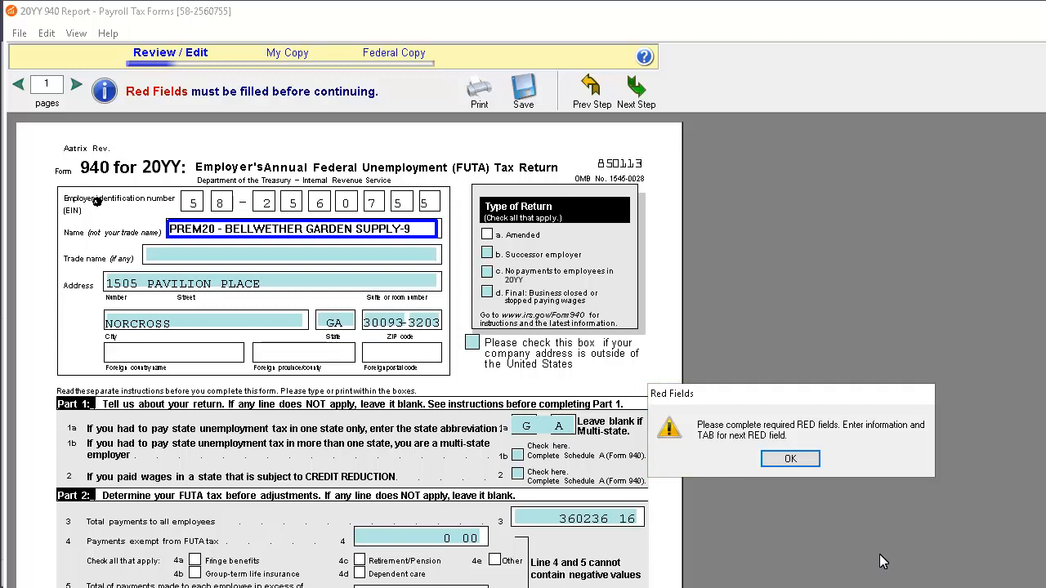
{"action": "left_click", "coordinate": [796, 460]}
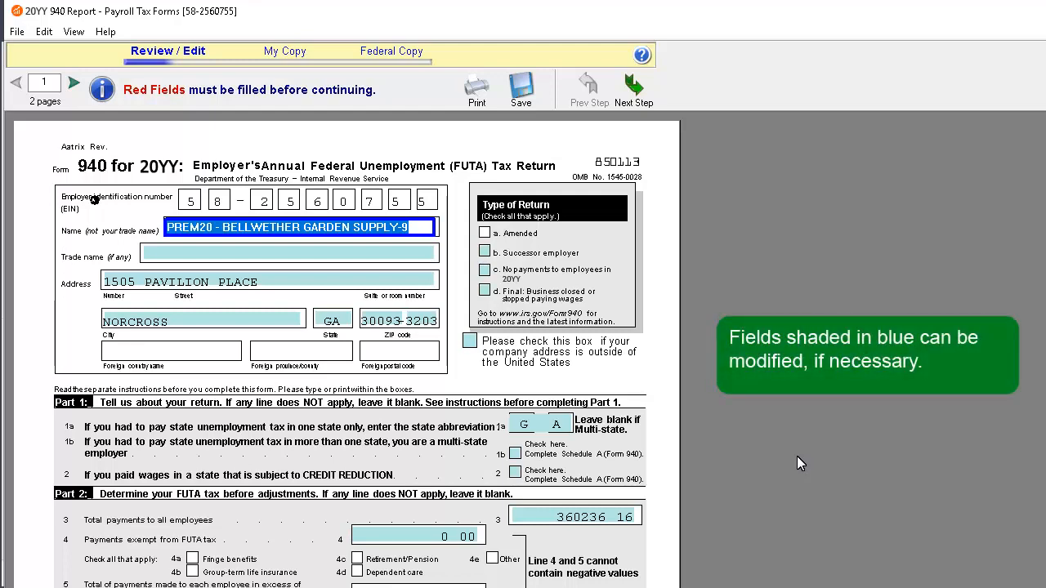
{"action": "scroll", "coordinate": [1011, 580], "scroll_direction": "down", "scroll_amount": 5}
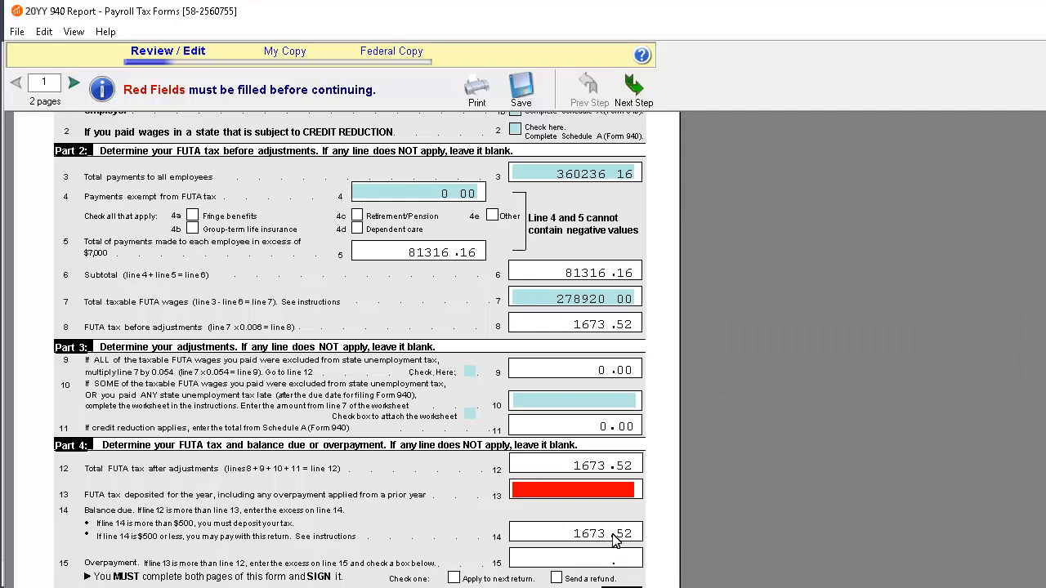
{"action": "left_click", "coordinate": [582, 494]}
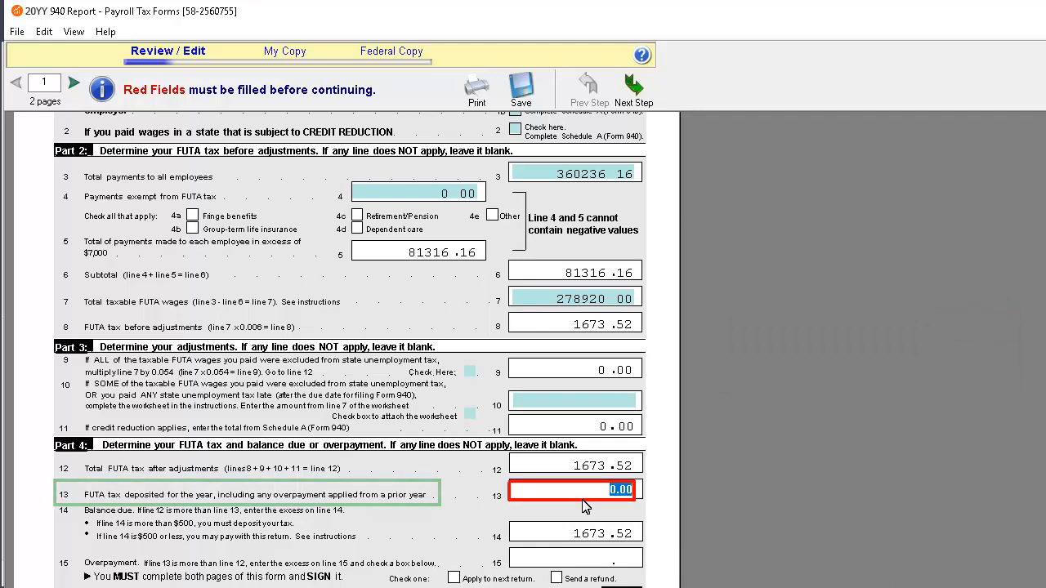
{"action": "type", "text": "1673.50"}
{"action": "key", "text": "BackSpace"}
{"action": "type", "text": "2"}
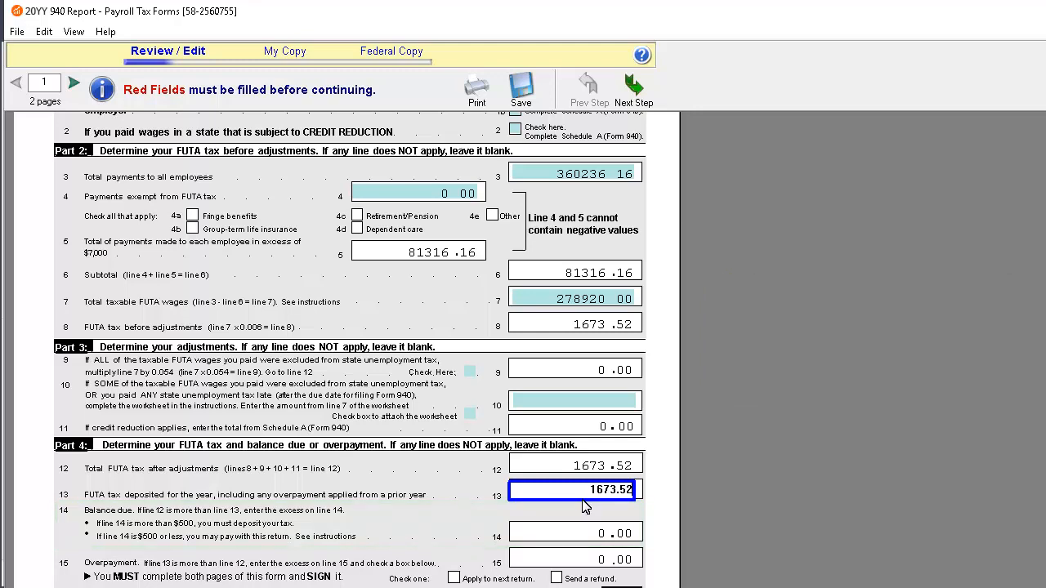
{"action": "key", "text": "Return"}
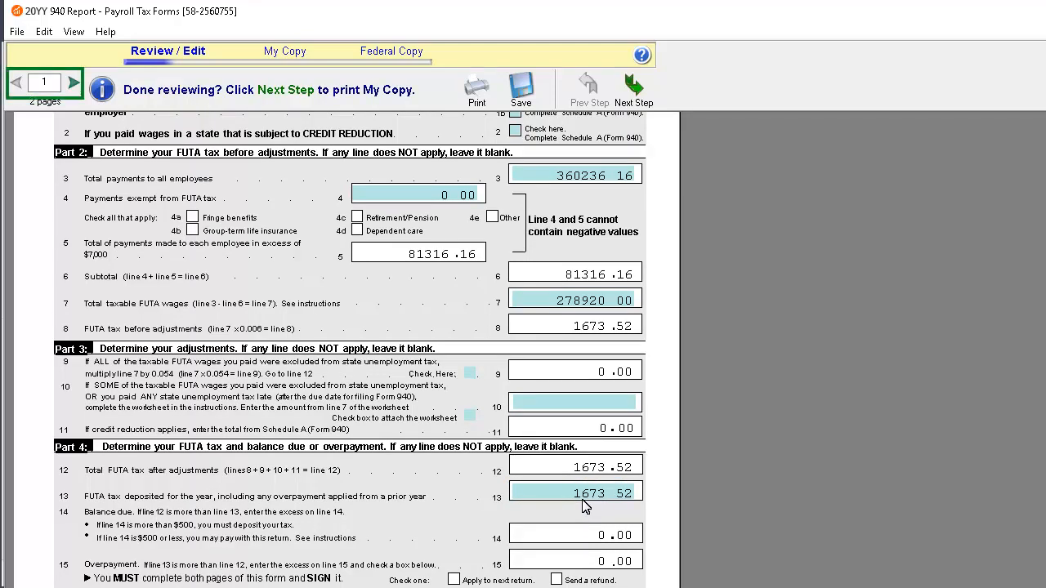
Fill in the required signer's title in Part 7 on page 2 of the form as Manager
{"action": "left_click", "coordinate": [71, 85]}
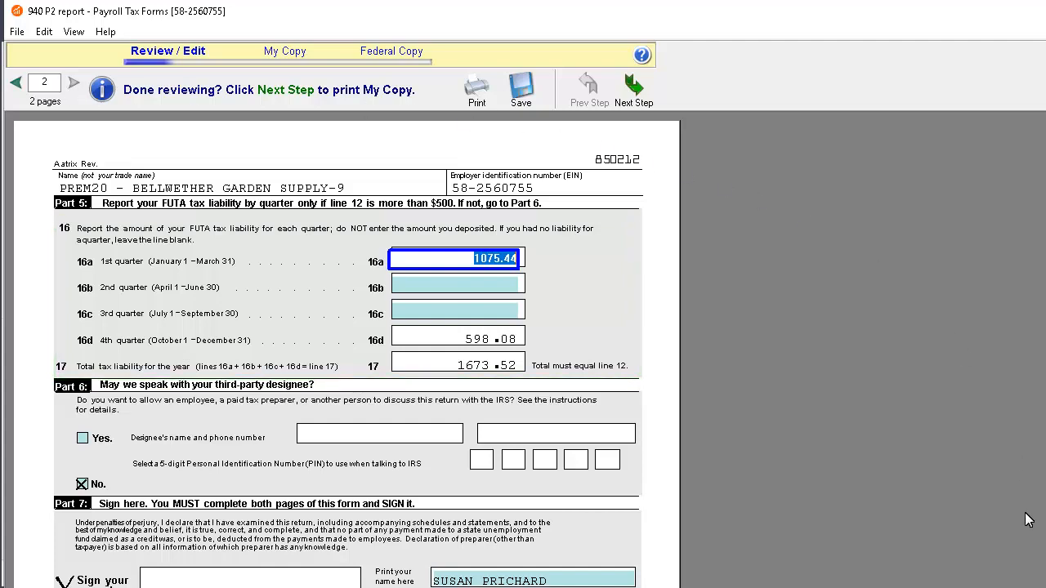
{"action": "scroll", "coordinate": [1031, 581], "scroll_direction": "down", "scroll_amount": 3}
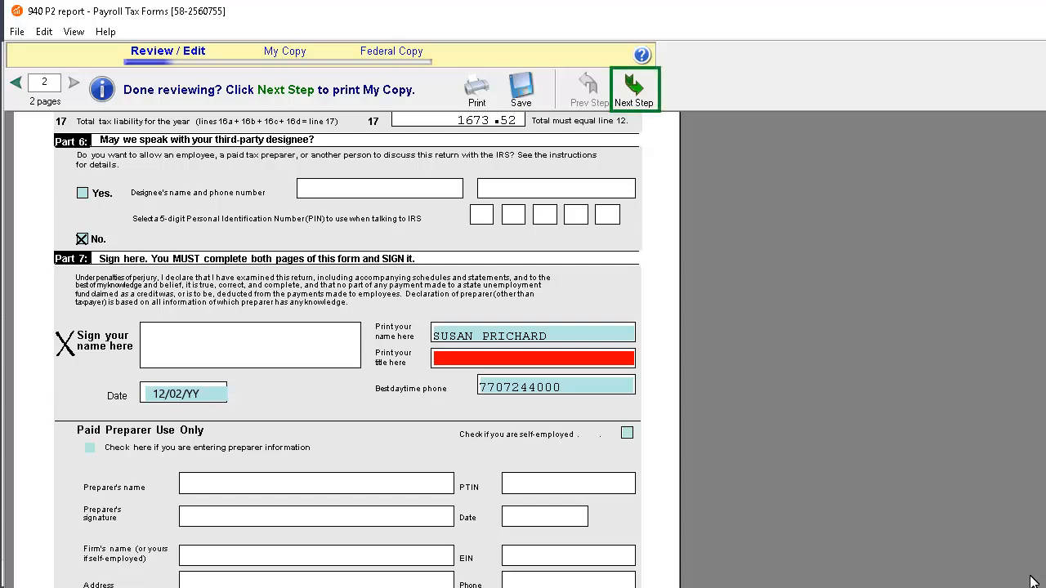
{"action": "left_click", "coordinate": [630, 102]}
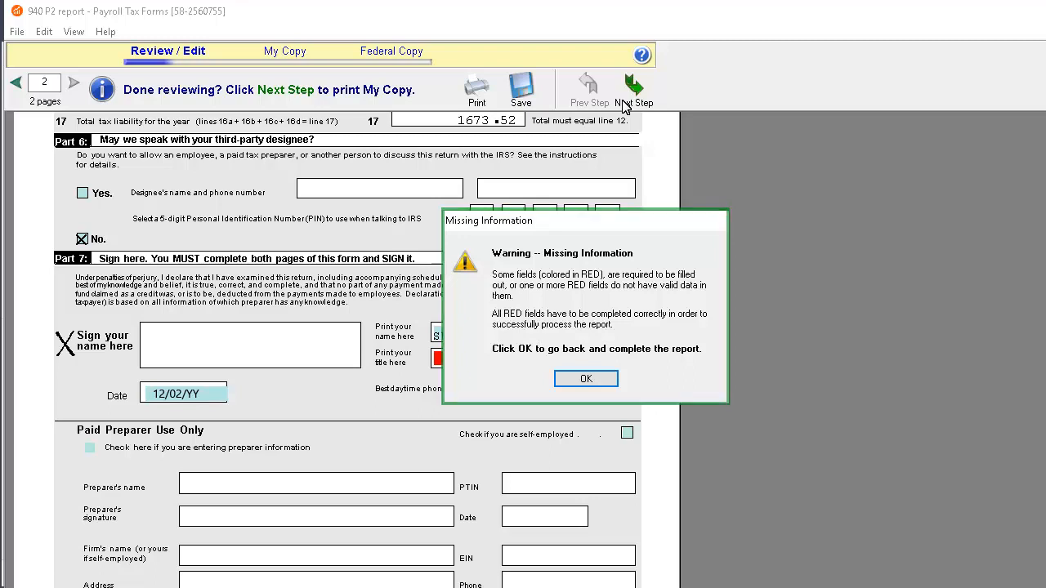
{"action": "left_click", "coordinate": [609, 379]}
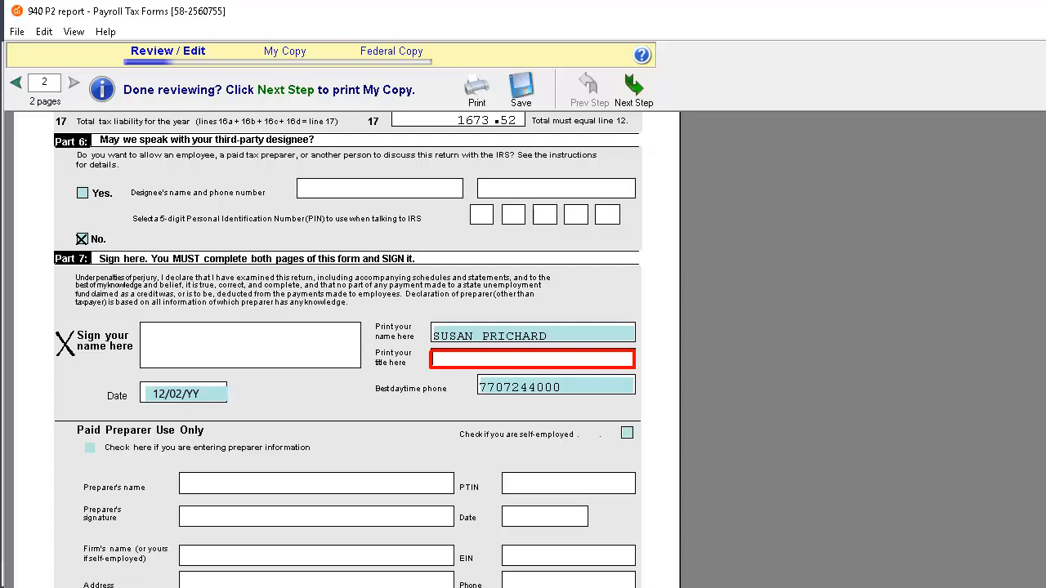
{"action": "type", "text": "Manager"}
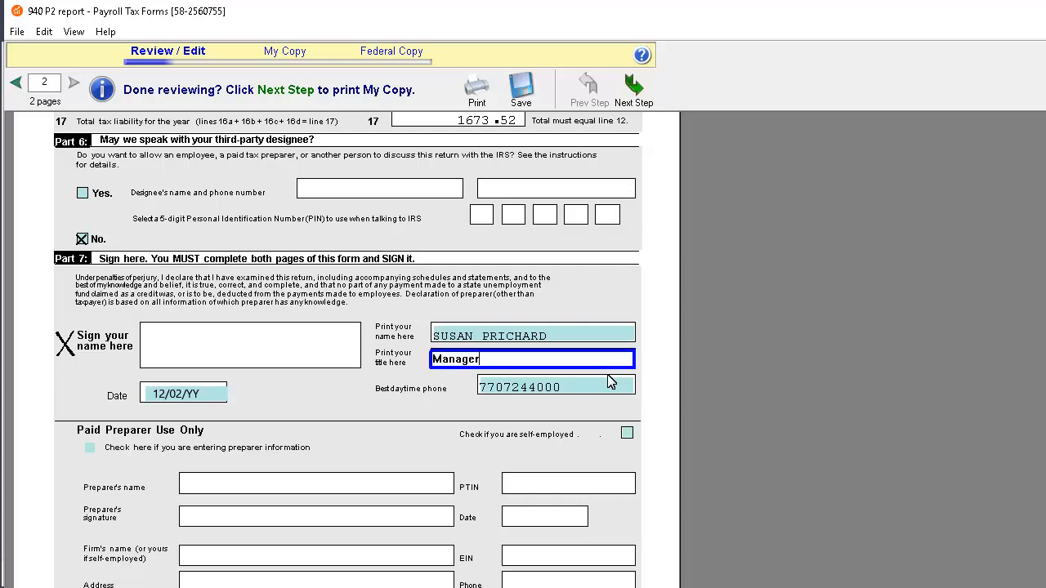
{"action": "key", "text": "Tab"}
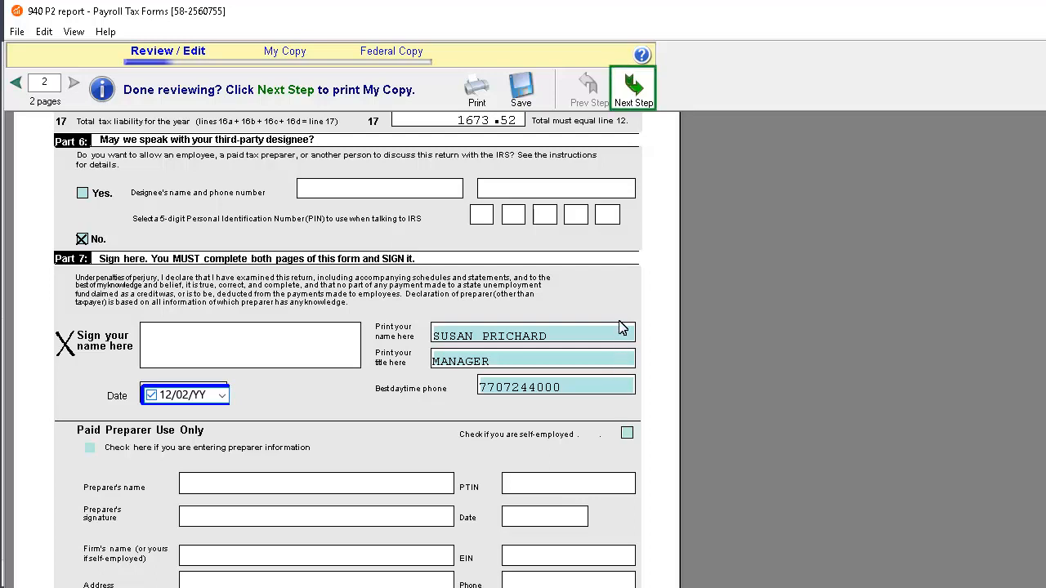
Agree that the report's figures are double-checked and print one employer copy of all pages with Microsoft Print to PDF
{"action": "left_click", "coordinate": [629, 92]}
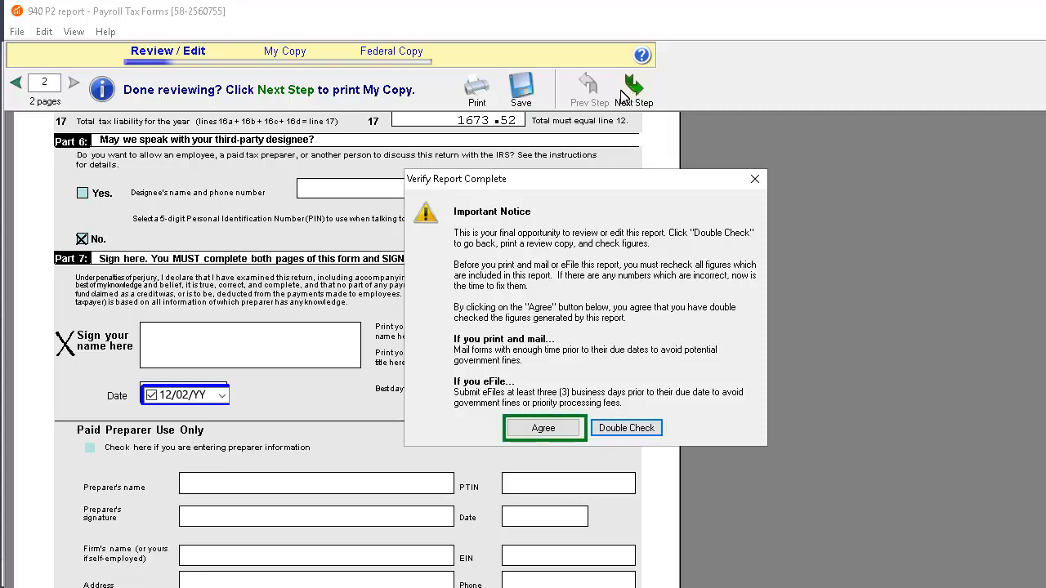
{"action": "left_click", "coordinate": [568, 435]}
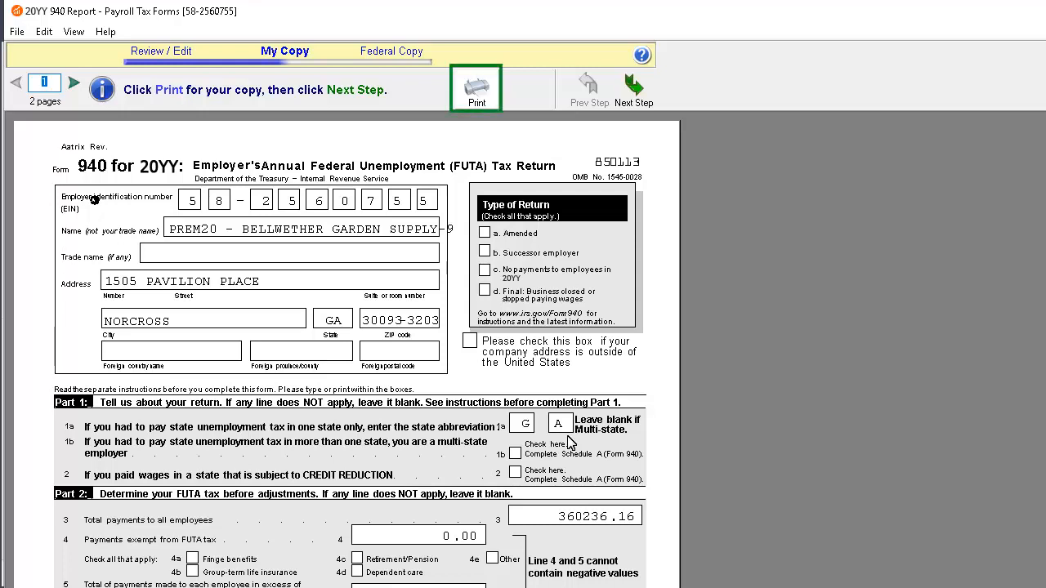
{"action": "left_click", "coordinate": [477, 92]}
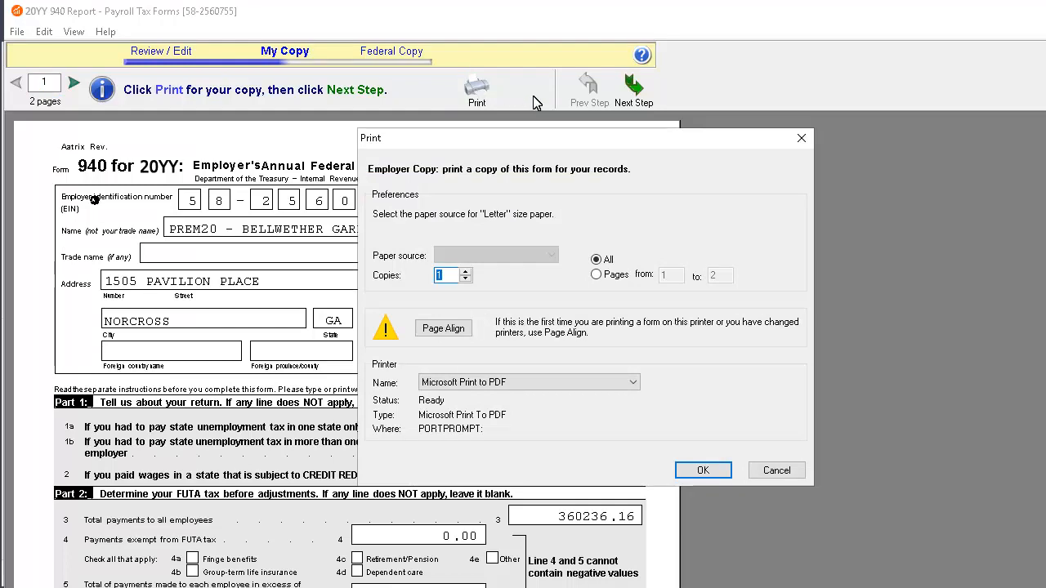
{"action": "left_click", "coordinate": [710, 473]}
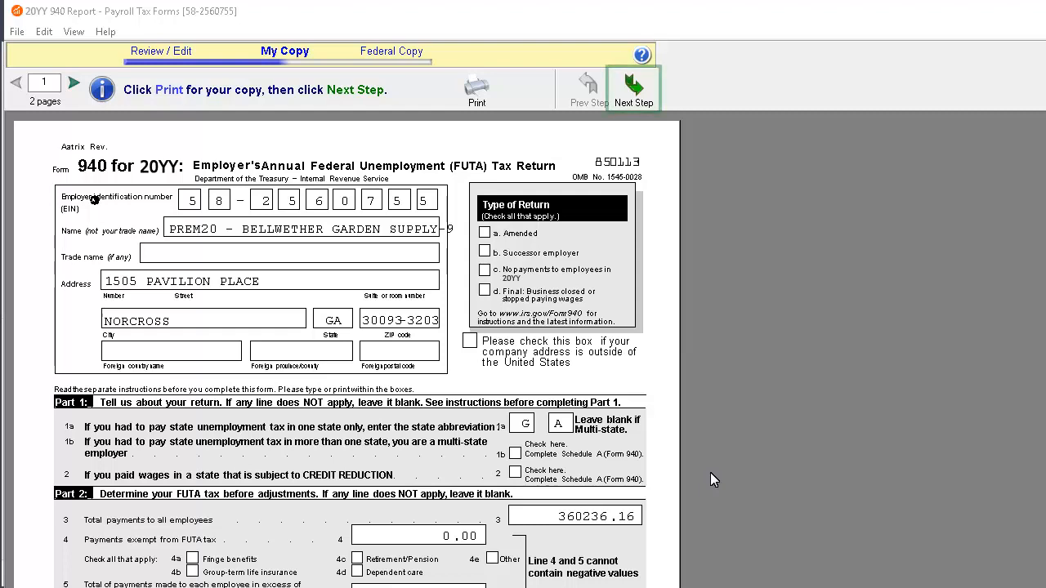
File the federal copy by printing one certified copy of all pages with Microsoft Print to PDF, and confirm the report's processing is complete
{"action": "left_click", "coordinate": [634, 105]}
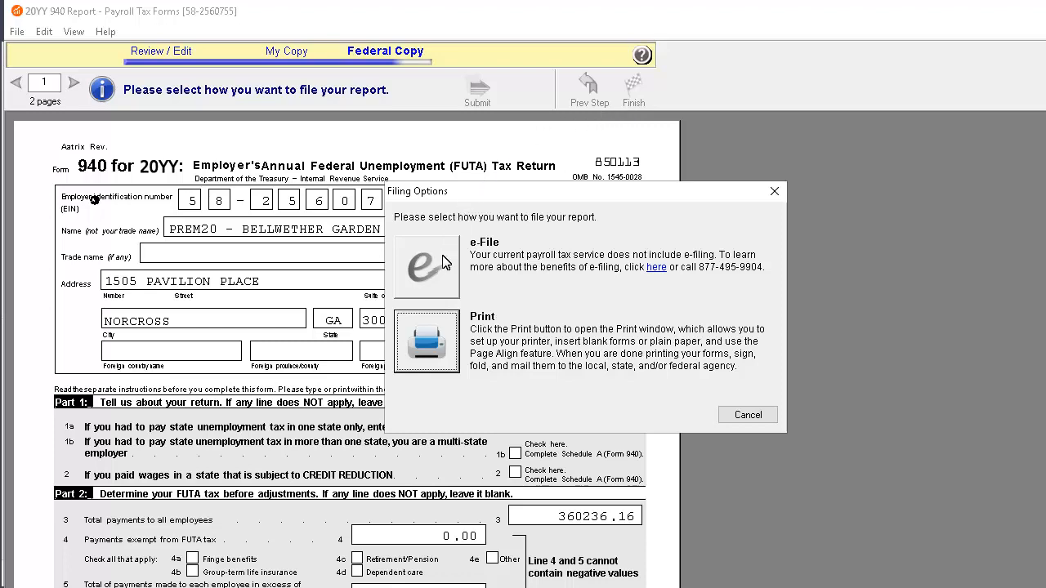
{"action": "left_click", "coordinate": [434, 355]}
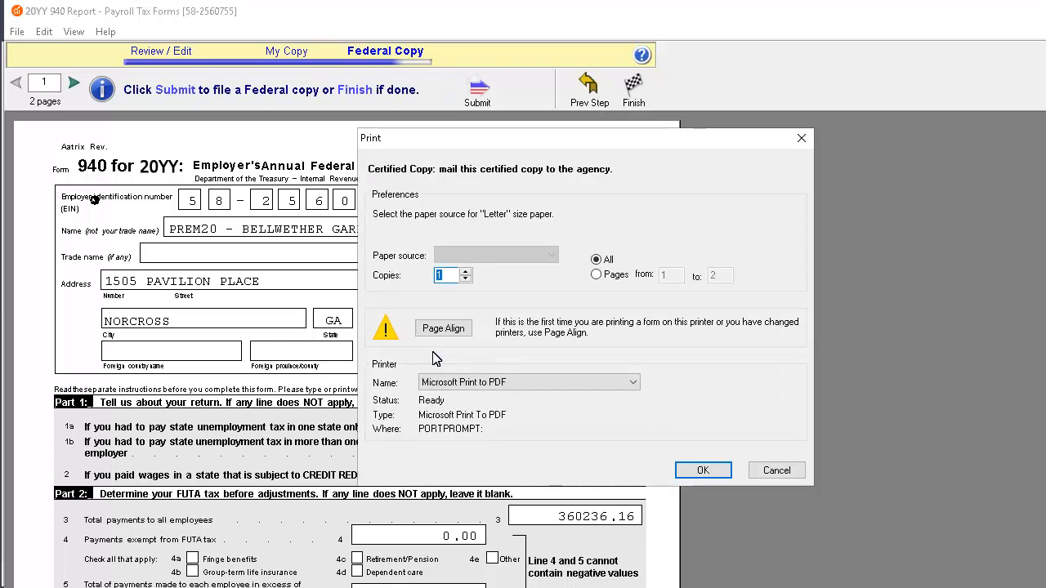
{"action": "left_click", "coordinate": [711, 467]}
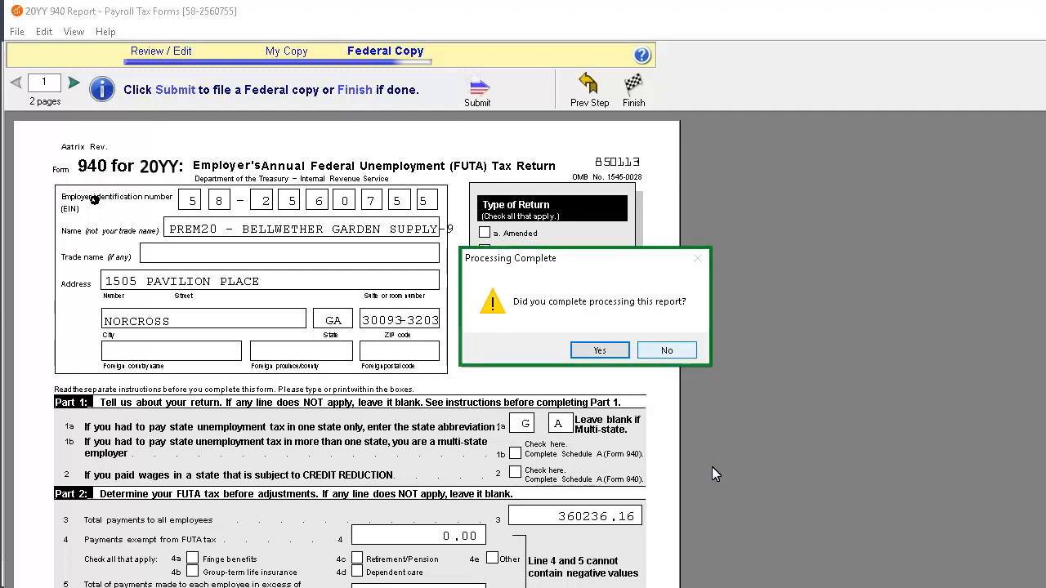
{"action": "left_click", "coordinate": [599, 350]}
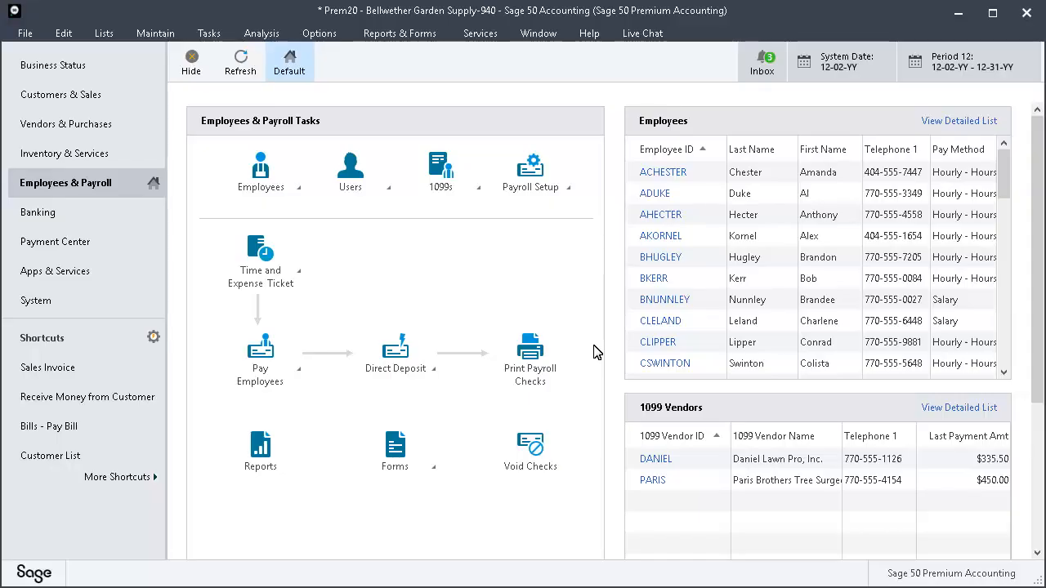